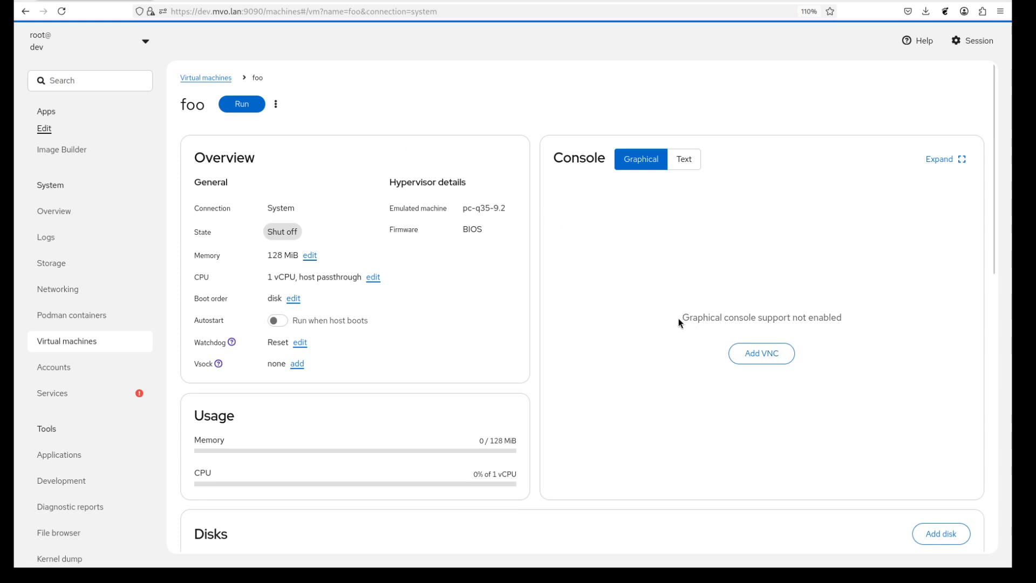
Switch foo's console between Text and Graphical, ending on the text console view
{"action": "left_click", "coordinate": [685, 159]}
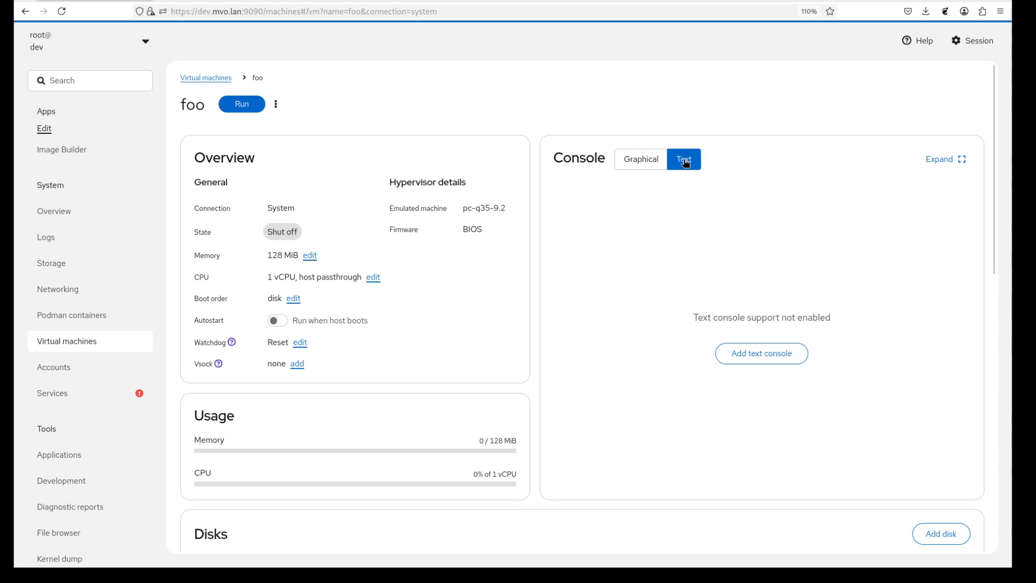
{"action": "left_click", "coordinate": [643, 162]}
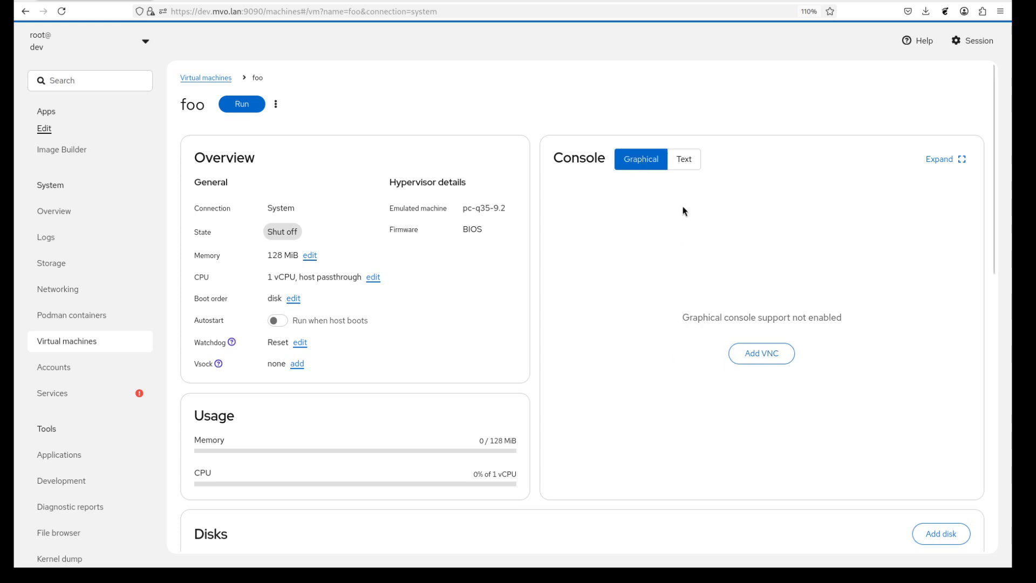
{"action": "left_click", "coordinate": [689, 159]}
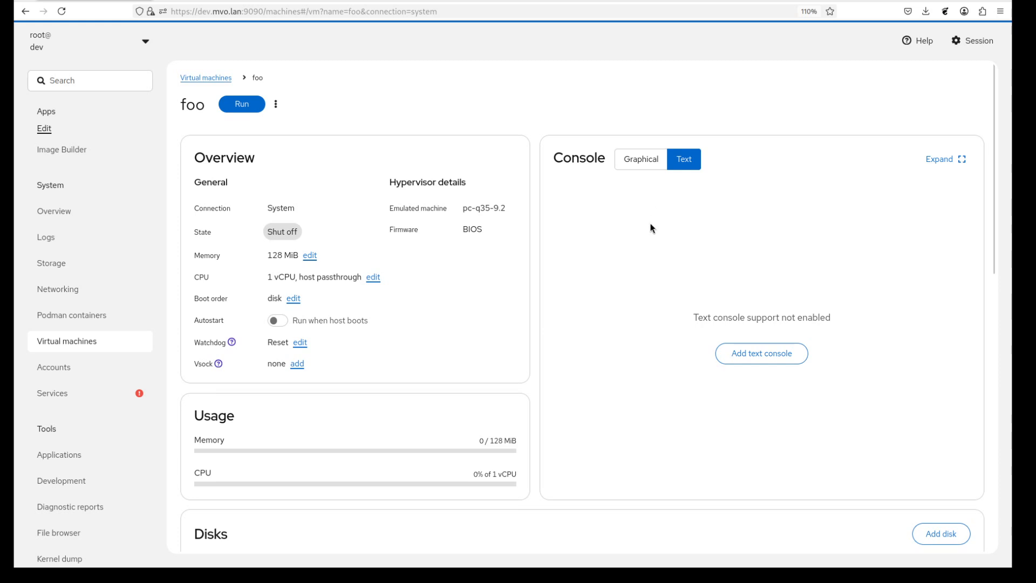
Add a text console to foo, then start the VM from the graphical console view
{"action": "left_click", "coordinate": [772, 353]}
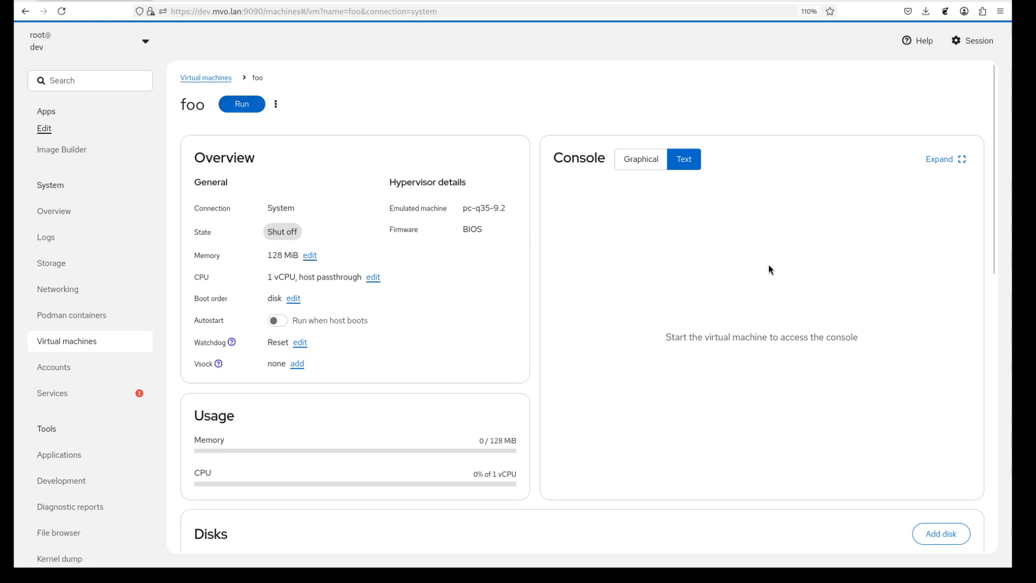
{"action": "left_click", "coordinate": [647, 164]}
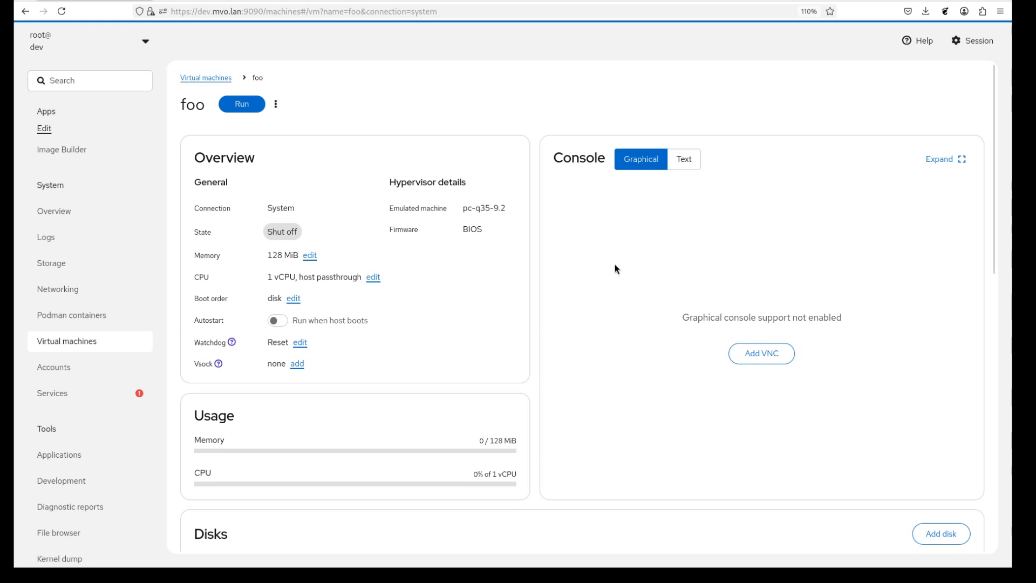
{"action": "left_click", "coordinate": [247, 104]}
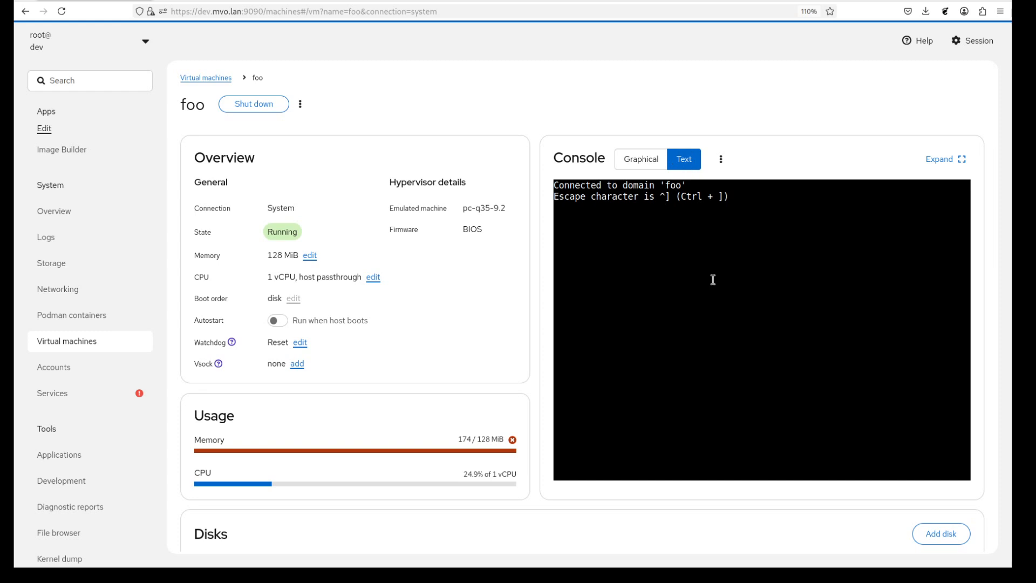
Wake the text console to show Alpine's login prompt, then switch to Graphical
{"action": "key", "text": "Return"}
{"action": "key", "text": "Return"}
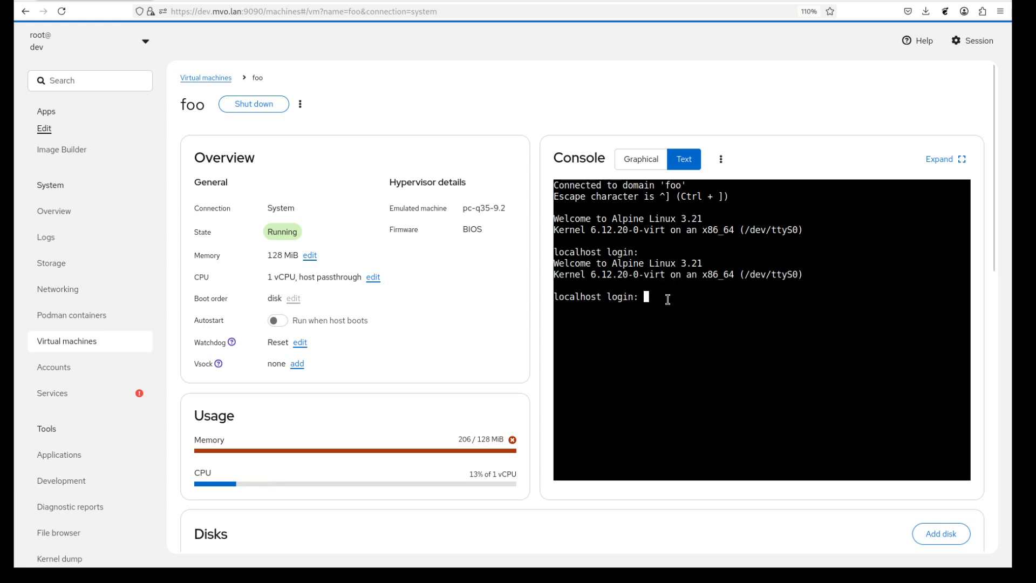
{"action": "left_click", "coordinate": [656, 163]}
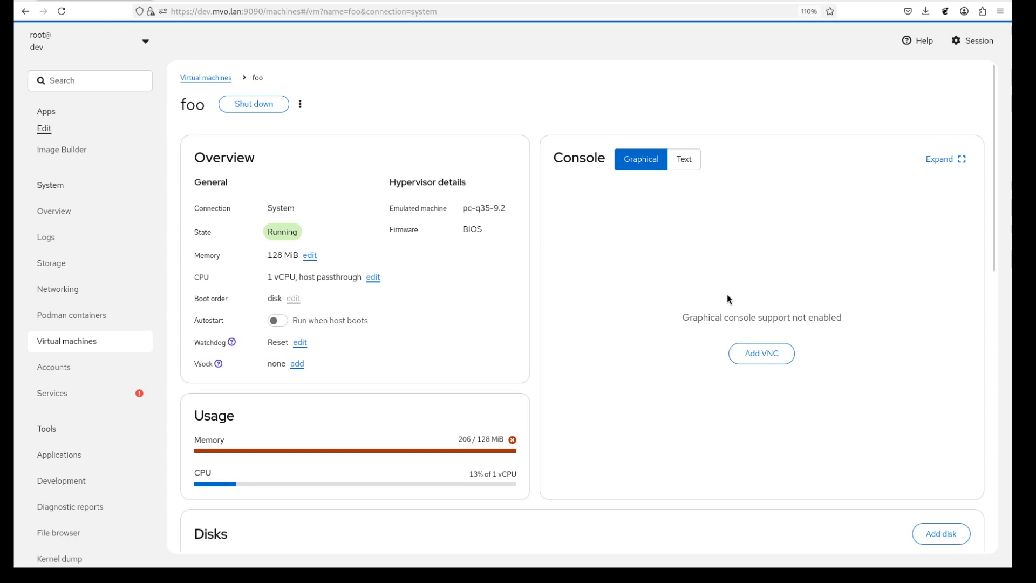
Add VNC graphics to foo, then shut the VM down and confirm
{"action": "left_click", "coordinate": [772, 354]}
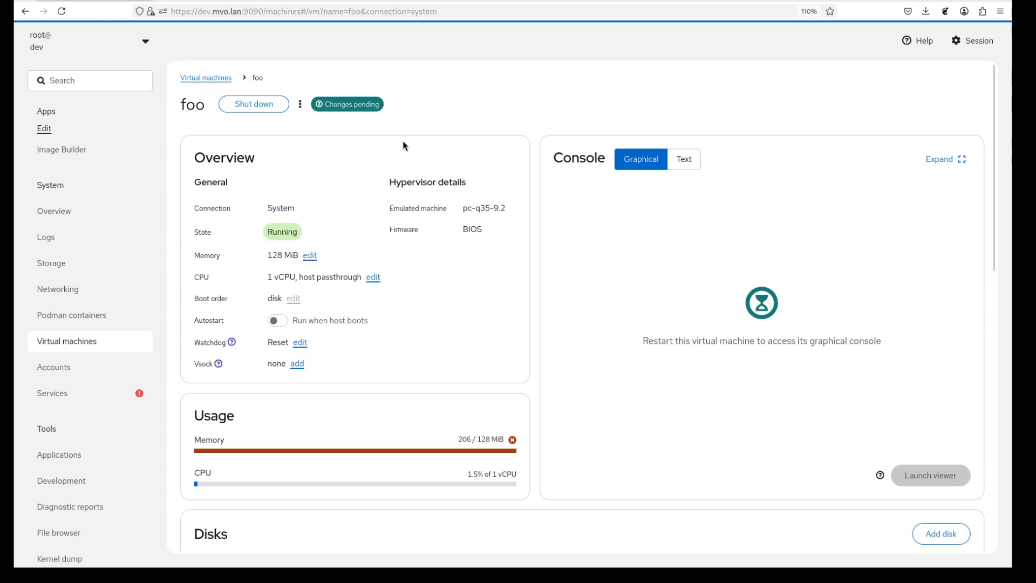
{"action": "left_click", "coordinate": [255, 106]}
{"action": "left_click", "coordinate": [479, 155]}
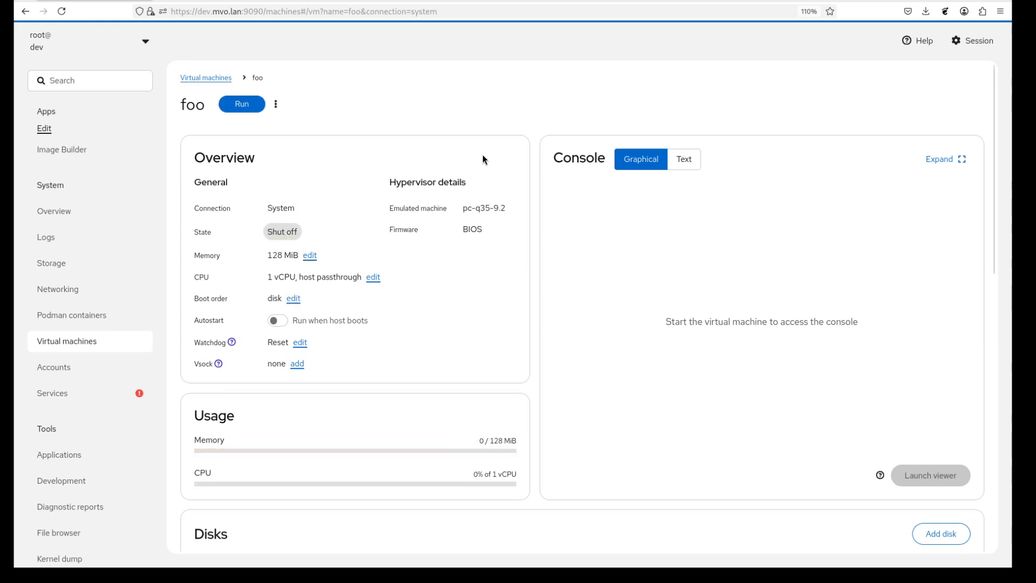
Run foo so Alpine boots in the VNC console, then show the Remote Viewer help
{"action": "left_click", "coordinate": [244, 107]}
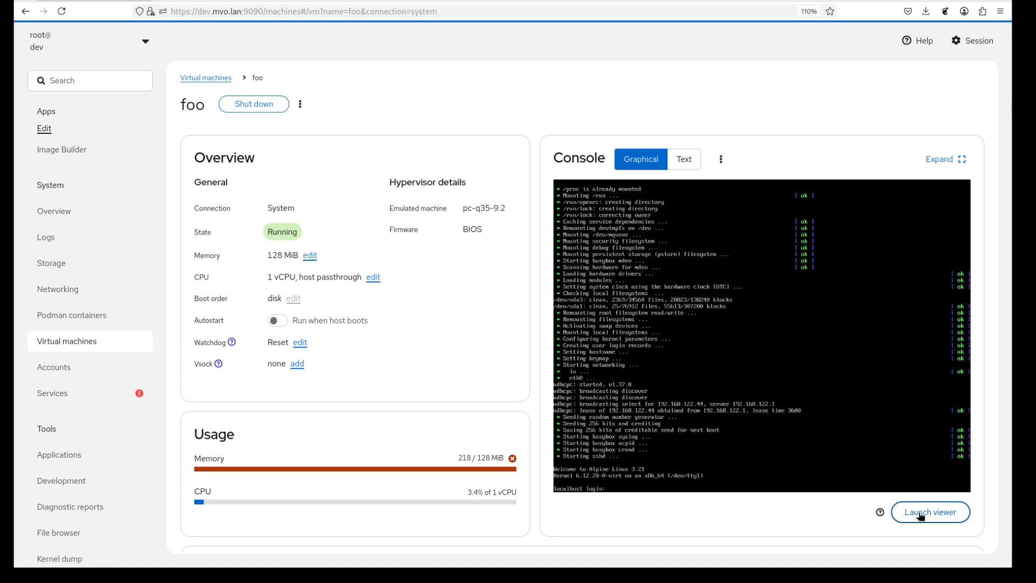
{"action": "left_click", "coordinate": [880, 512]}
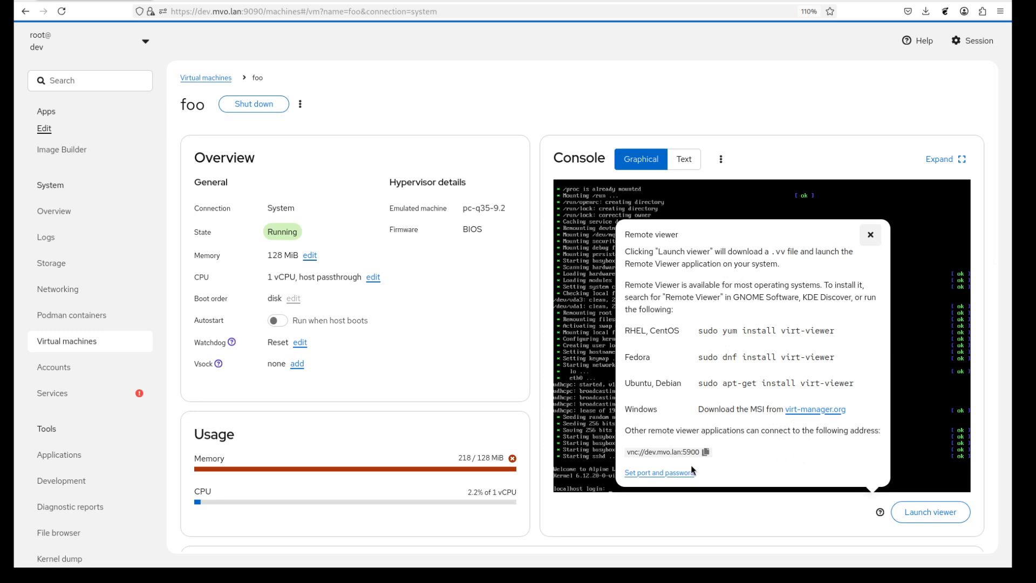
Save VNC port 5901 and a password for foo, then check the pending-changes note
{"action": "left_click", "coordinate": [673, 473]}
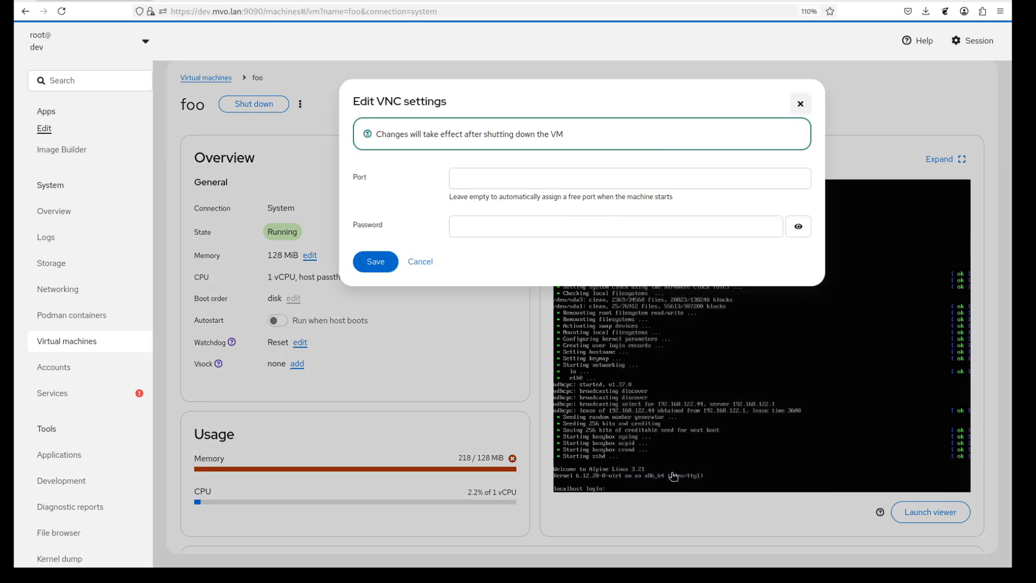
{"action": "left_click", "coordinate": [488, 179]}
{"action": "type", "text": "5901"}
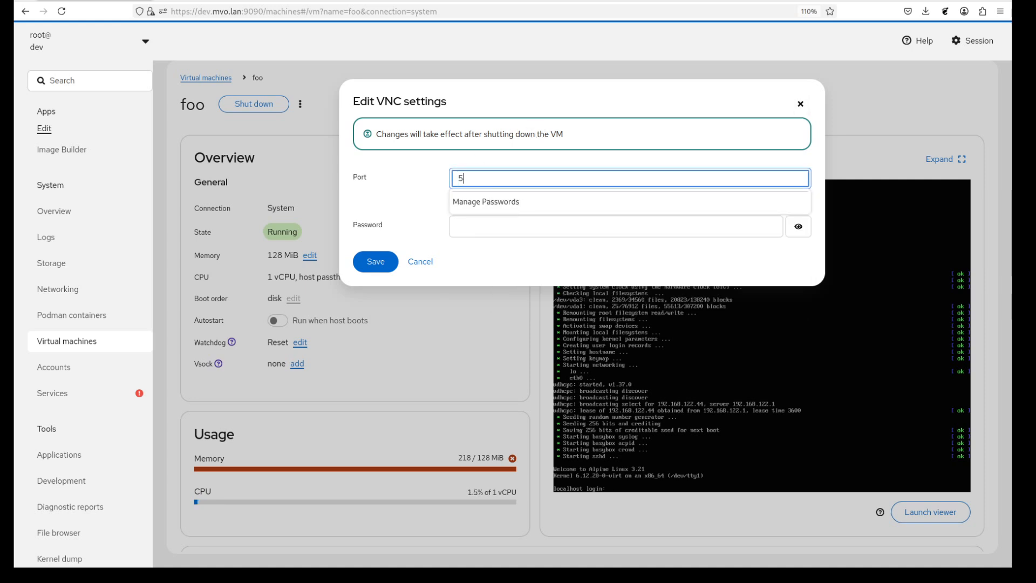
{"action": "left_click", "coordinate": [486, 223]}
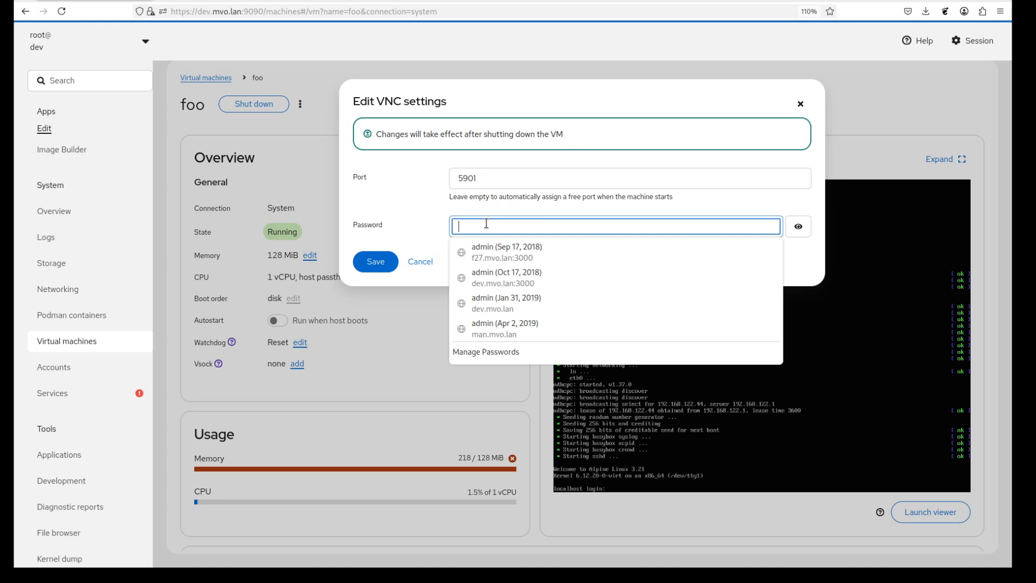
{"action": "type", "text": "test"}
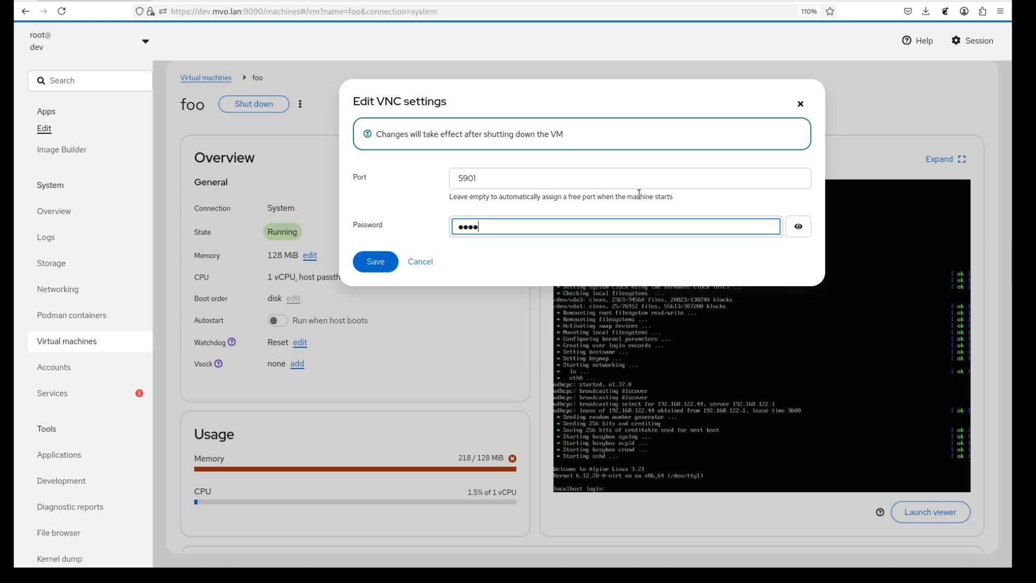
{"action": "left_click", "coordinate": [799, 227]}
{"action": "left_click", "coordinate": [802, 228]}
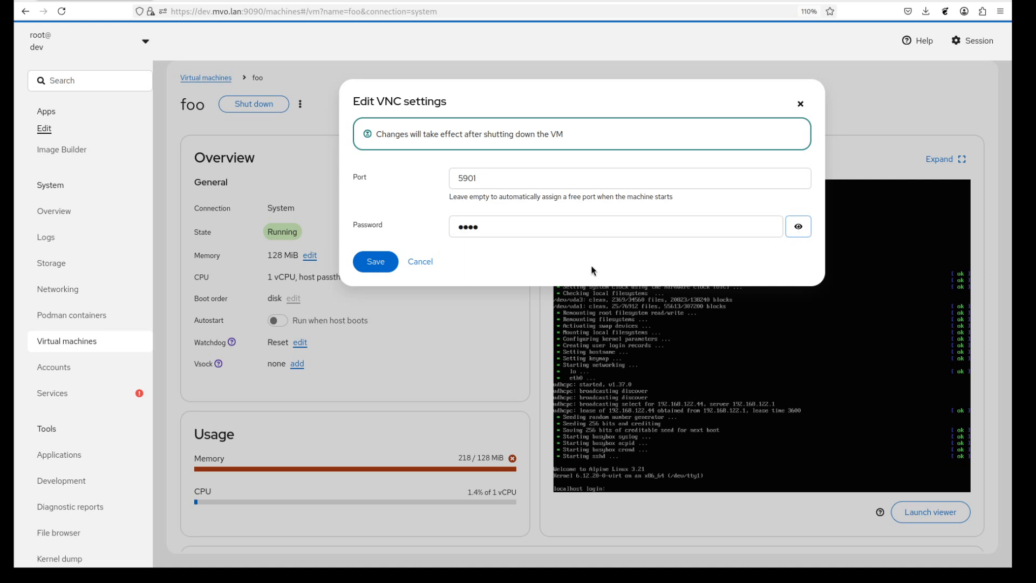
{"action": "left_click", "coordinate": [383, 263]}
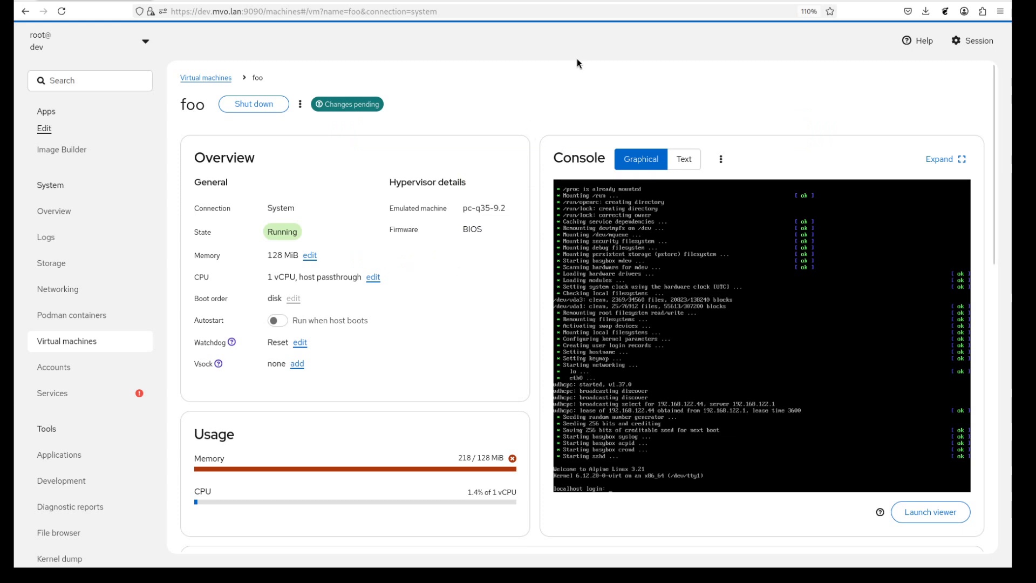
{"action": "left_click", "coordinate": [367, 108]}
Shut foo down and run it again to apply the VNC settings, then recheck the VNC address
{"action": "left_click", "coordinate": [434, 141]}
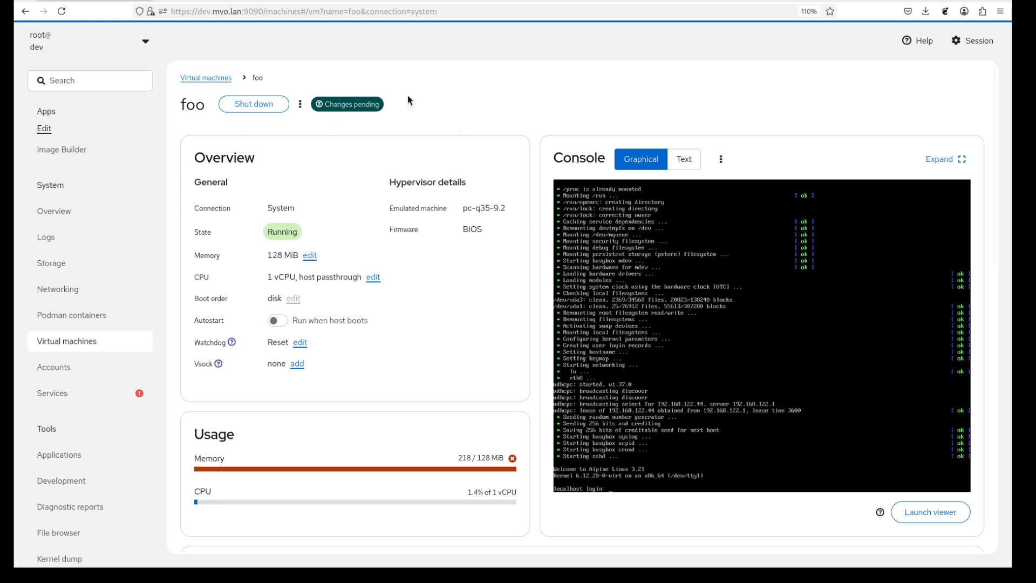
{"action": "left_click", "coordinate": [259, 103]}
{"action": "left_click", "coordinate": [441, 154]}
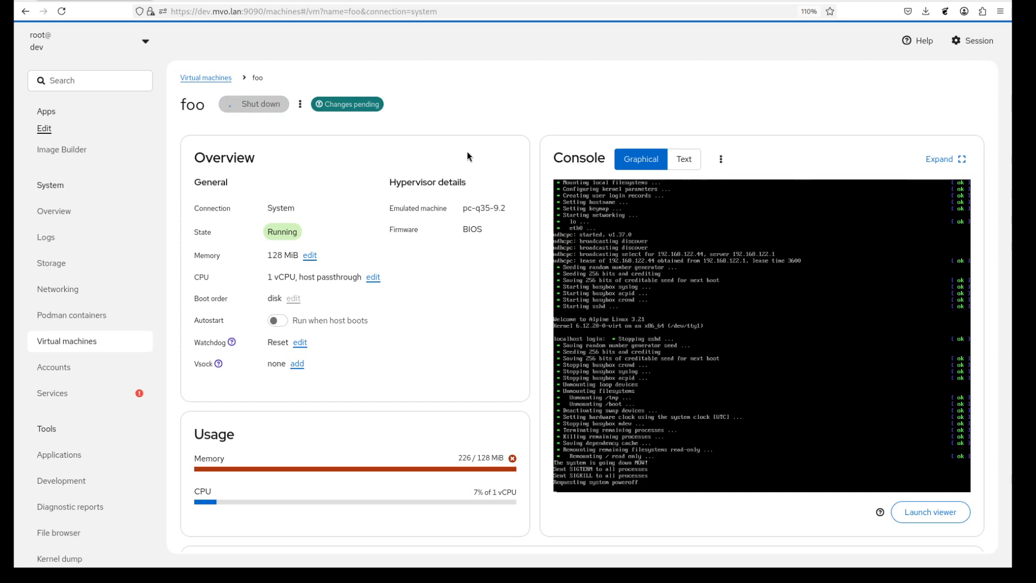
{"action": "left_click", "coordinate": [242, 104]}
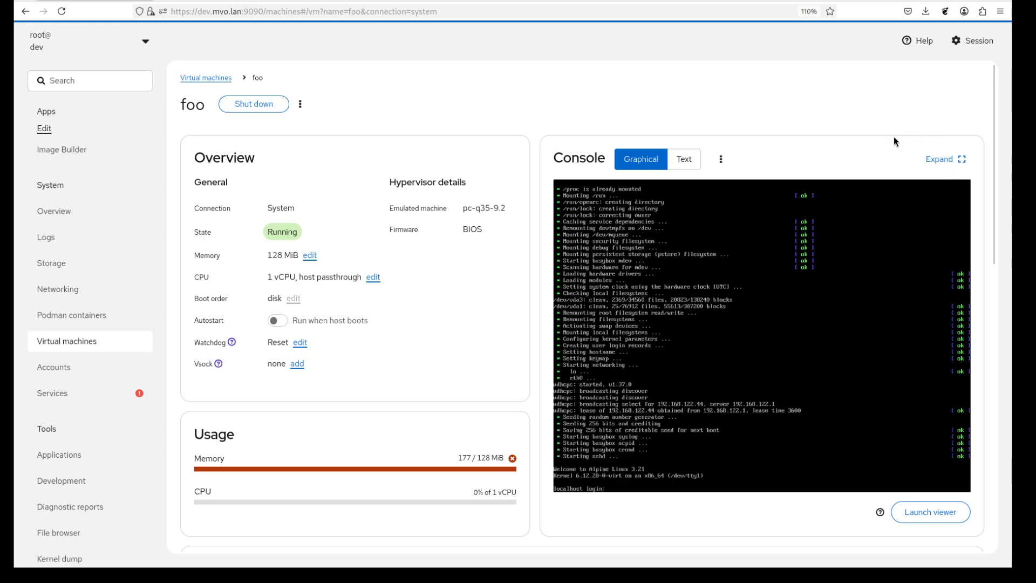
{"action": "left_click", "coordinate": [881, 512]}
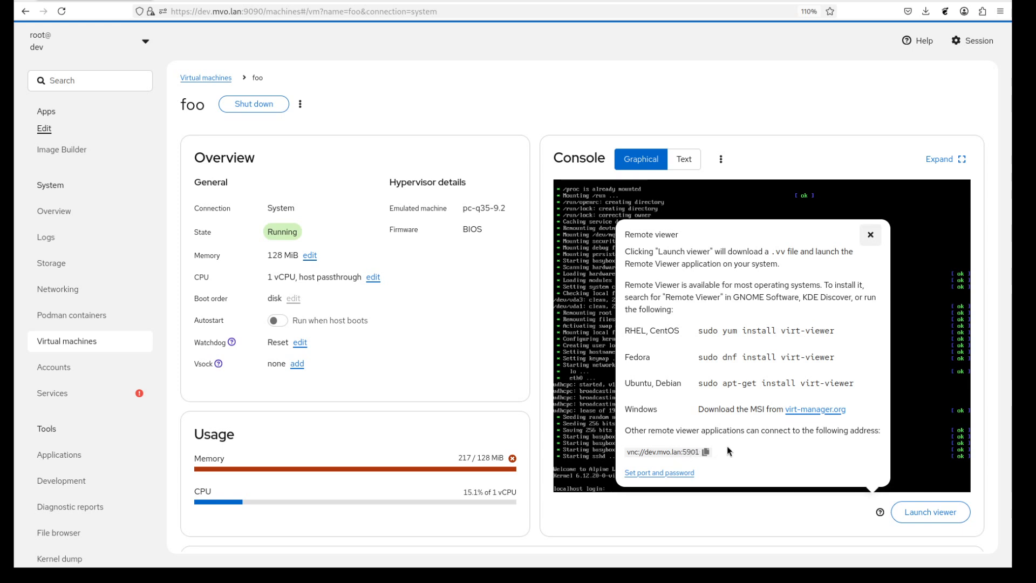
{"action": "left_click", "coordinate": [871, 234]}
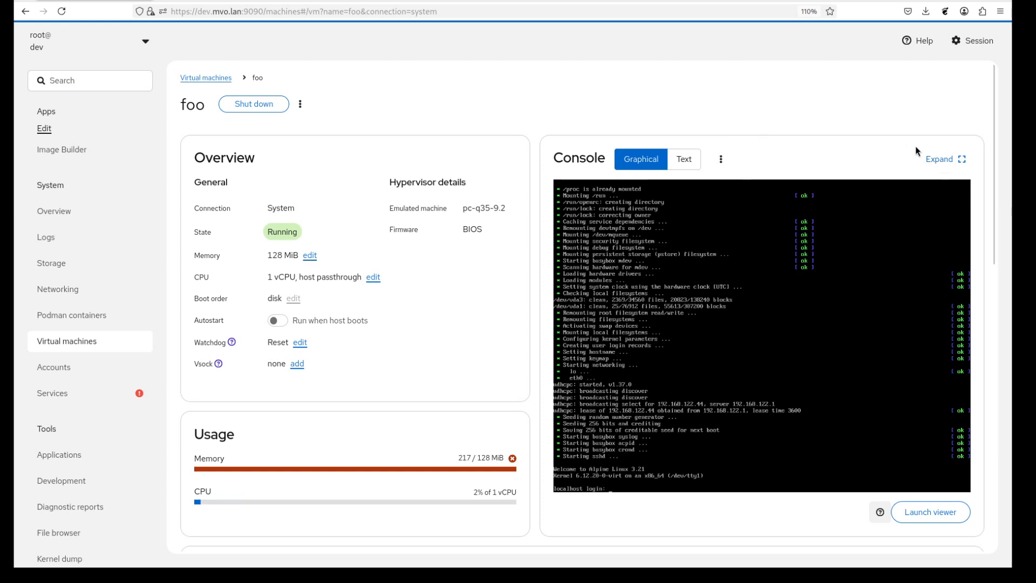
Expand foo's graphical console, compress it back, then expand it to full page again
{"action": "left_click", "coordinate": [940, 160]}
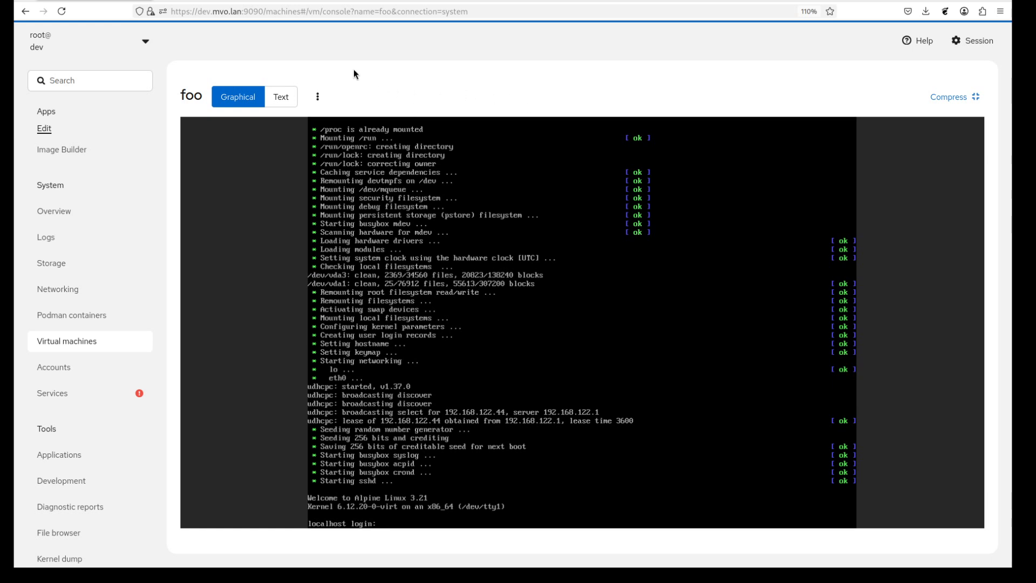
{"action": "left_click", "coordinate": [952, 99]}
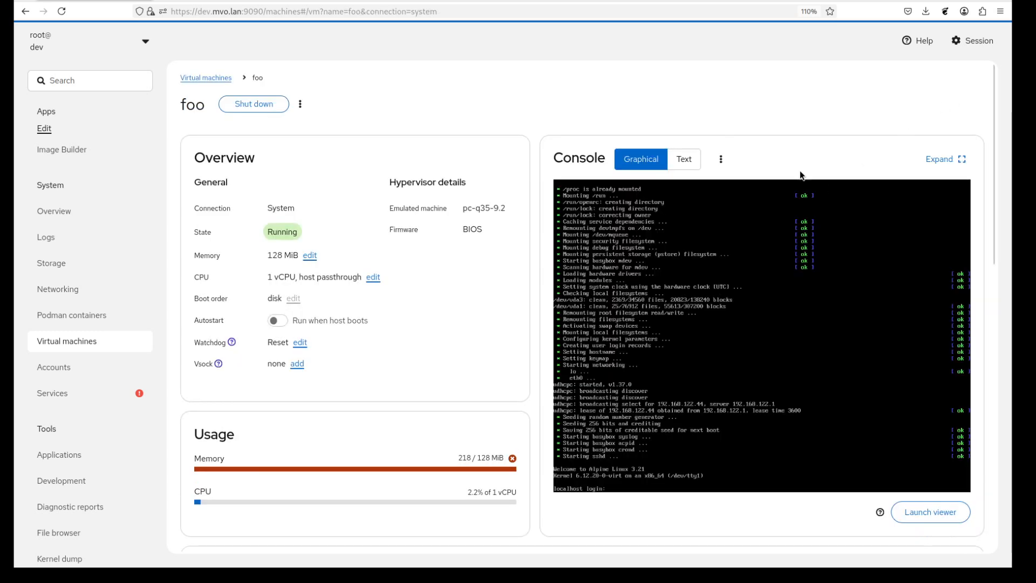
{"action": "left_click", "coordinate": [949, 159]}
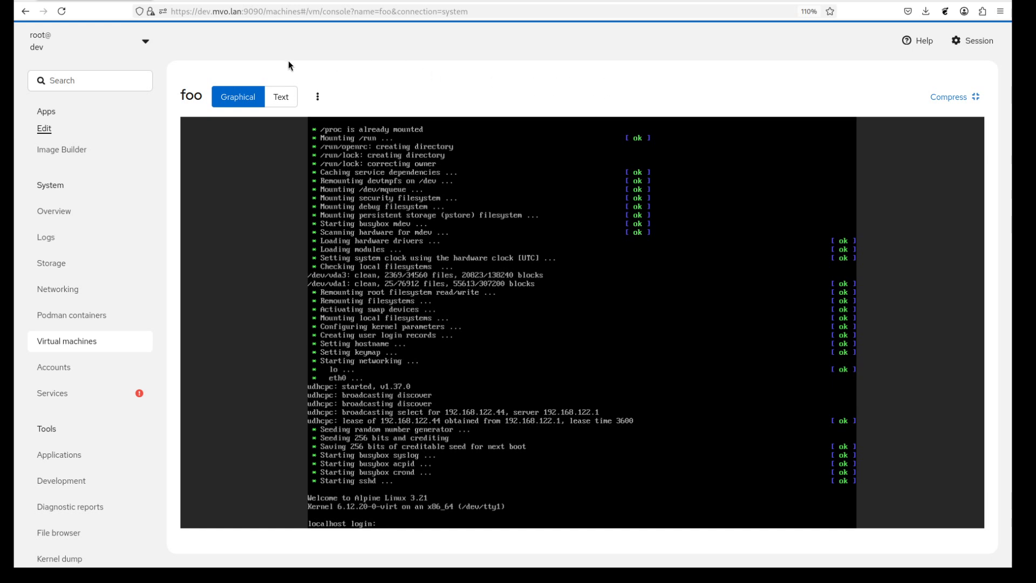
Show Alpine 3.21's serial login prompt in the Text console and compress back to the overview
{"action": "left_click", "coordinate": [289, 98]}
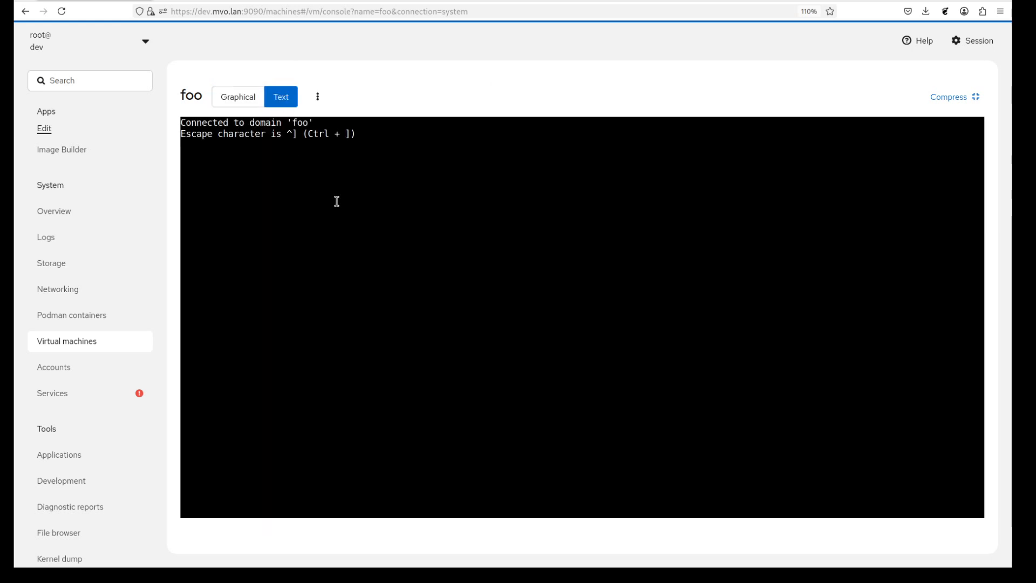
{"action": "key", "text": "Return"}
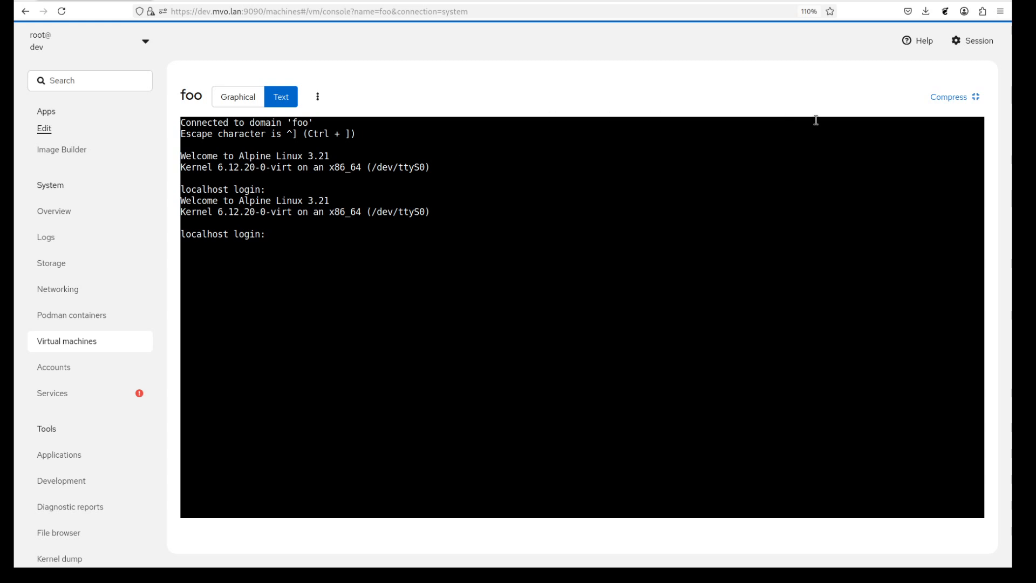
{"action": "left_click", "coordinate": [960, 102]}
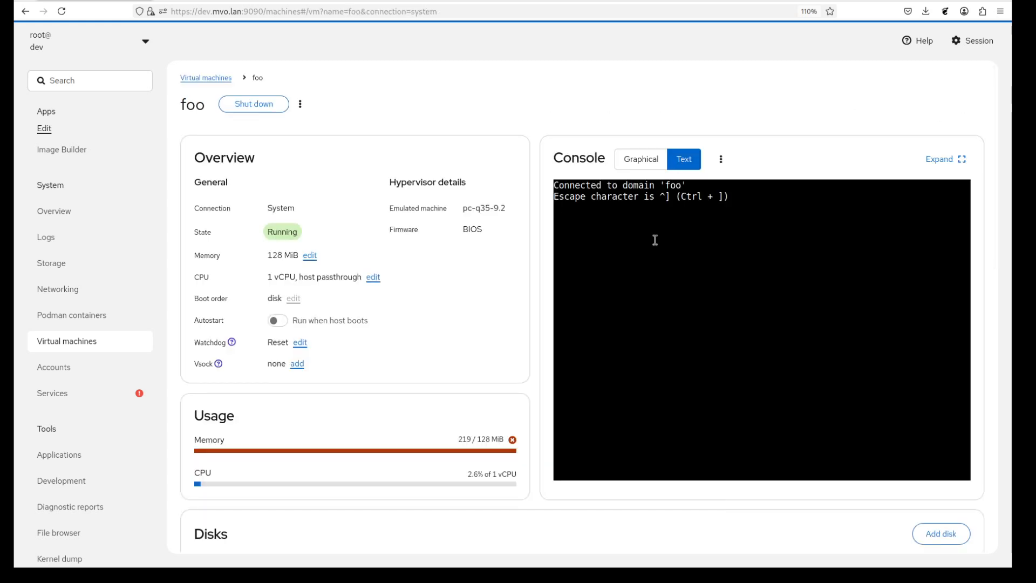
{"action": "key", "text": "Return"}
{"action": "key", "text": "Return"}
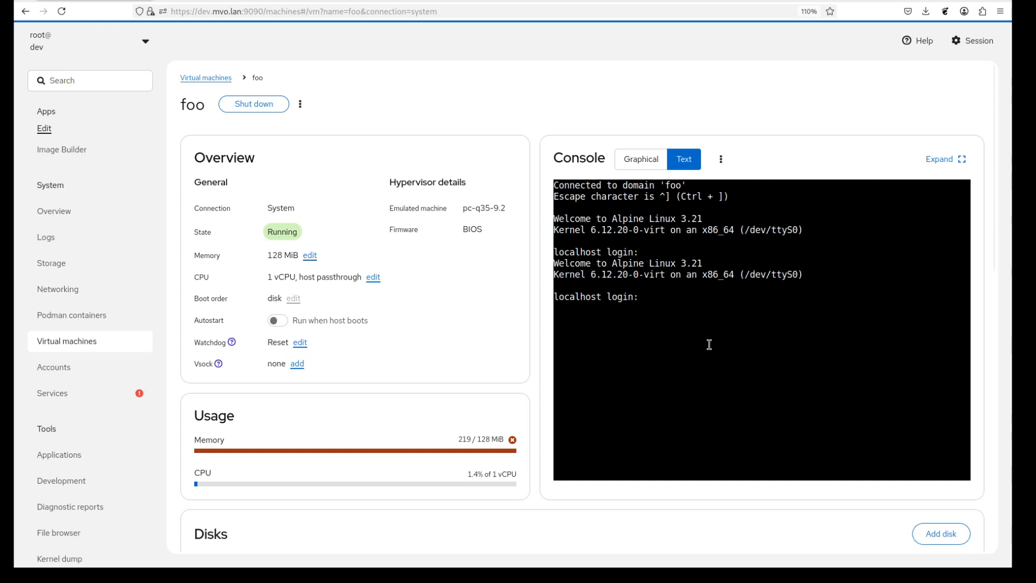
Switch to the Graphical console, then shut down foo and confirm
{"action": "left_click", "coordinate": [647, 170]}
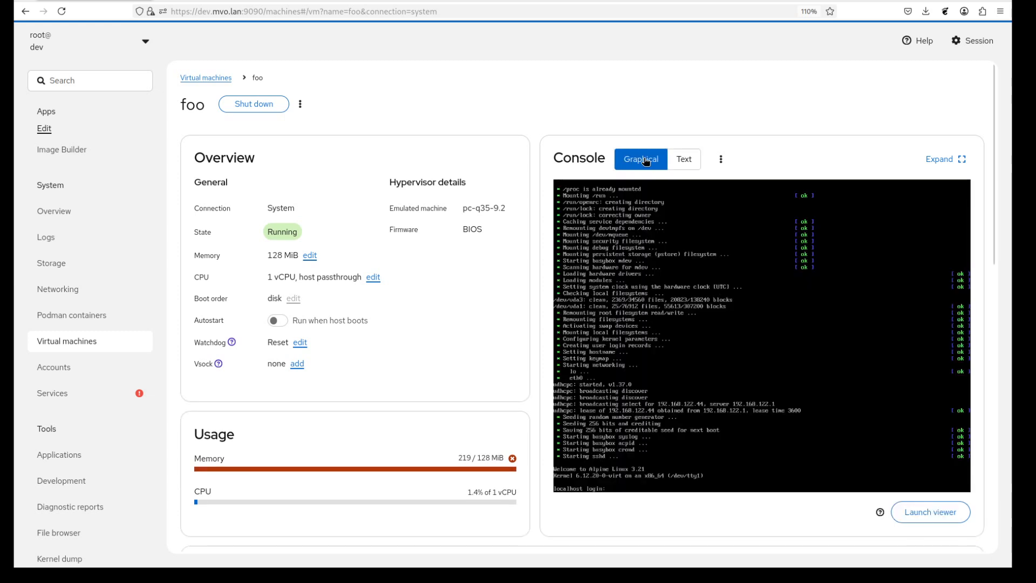
{"action": "left_click", "coordinate": [268, 110]}
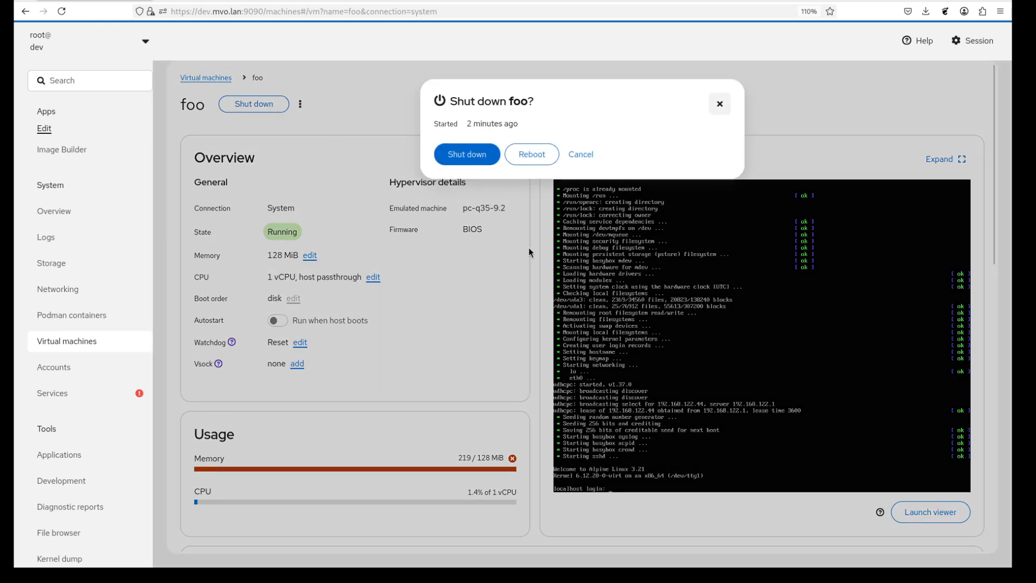
{"action": "left_click", "coordinate": [462, 156]}
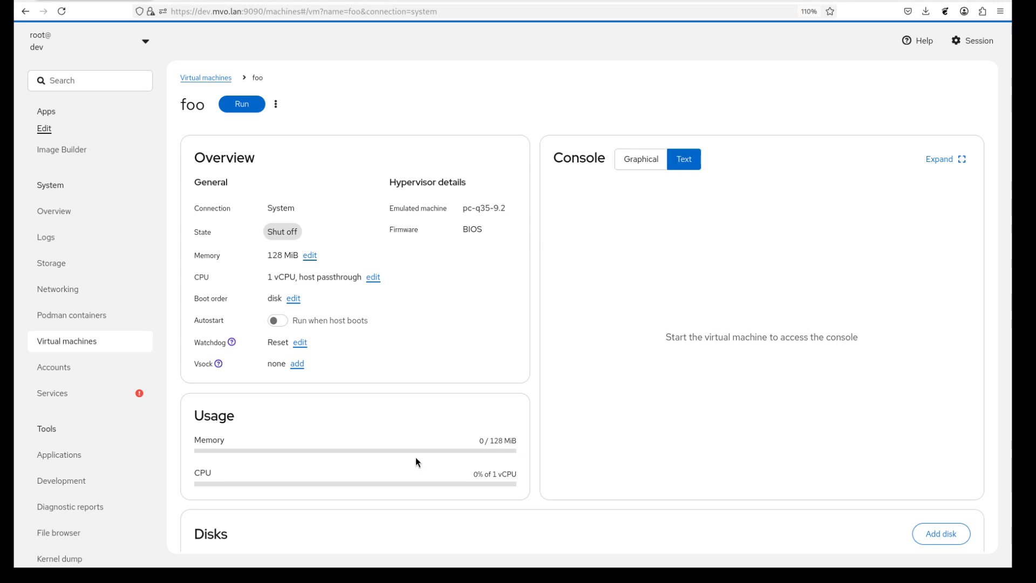
Show the shut-off VM foo's graphical console, then open and cancel the Replace SPICE devices dialog
{"action": "left_click", "coordinate": [644, 163]}
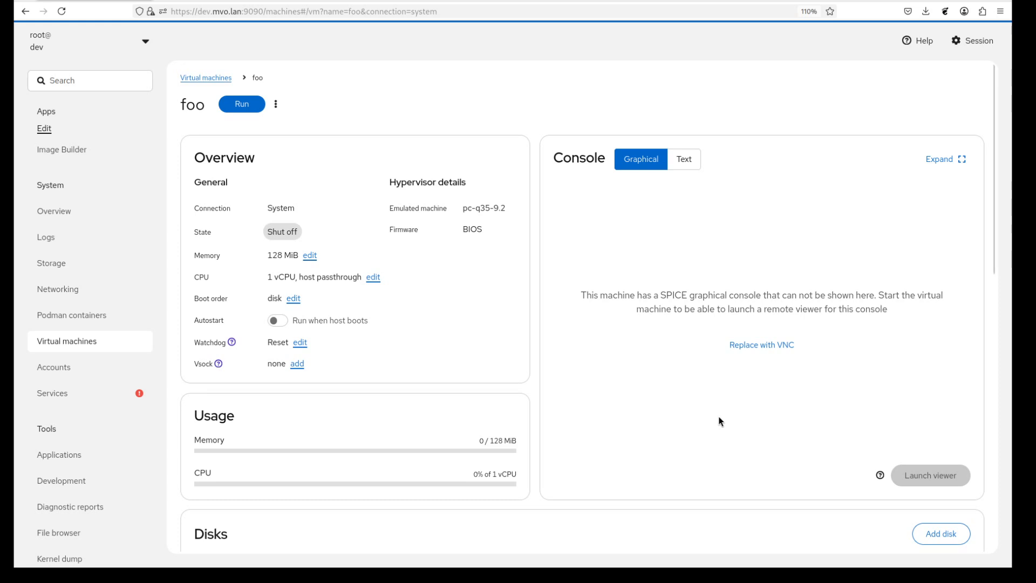
{"action": "left_click", "coordinate": [277, 106]}
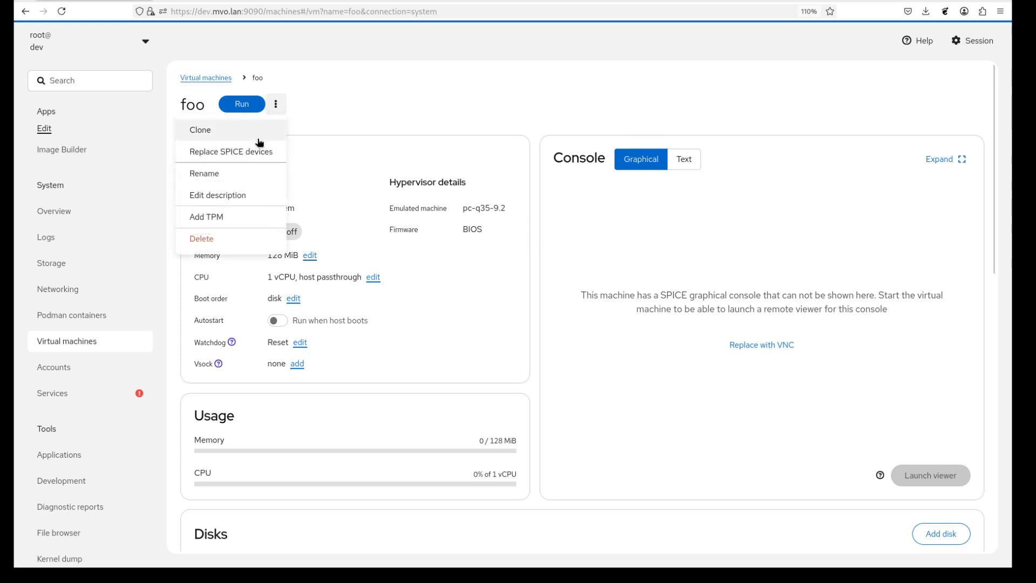
{"action": "left_click", "coordinate": [261, 157]}
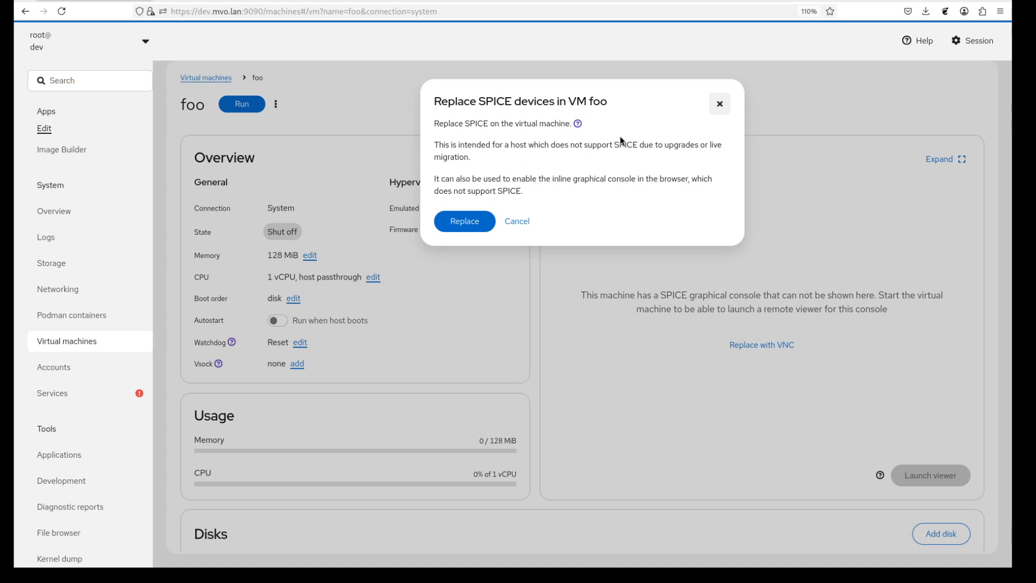
{"action": "left_click", "coordinate": [721, 104]}
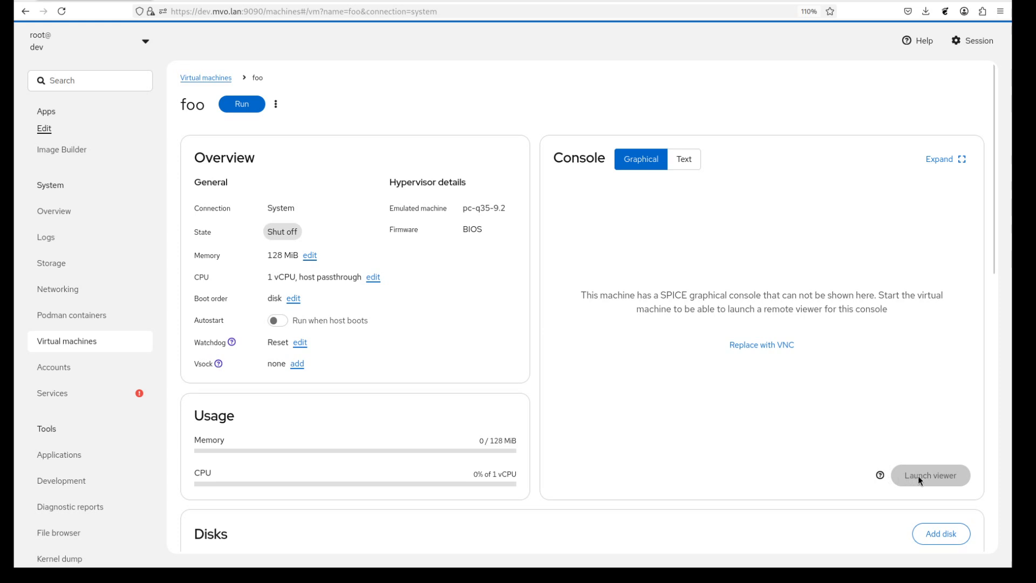
Glance at the remote viewer instructions, then start foo and show its graphical console
{"action": "left_click", "coordinate": [879, 475]}
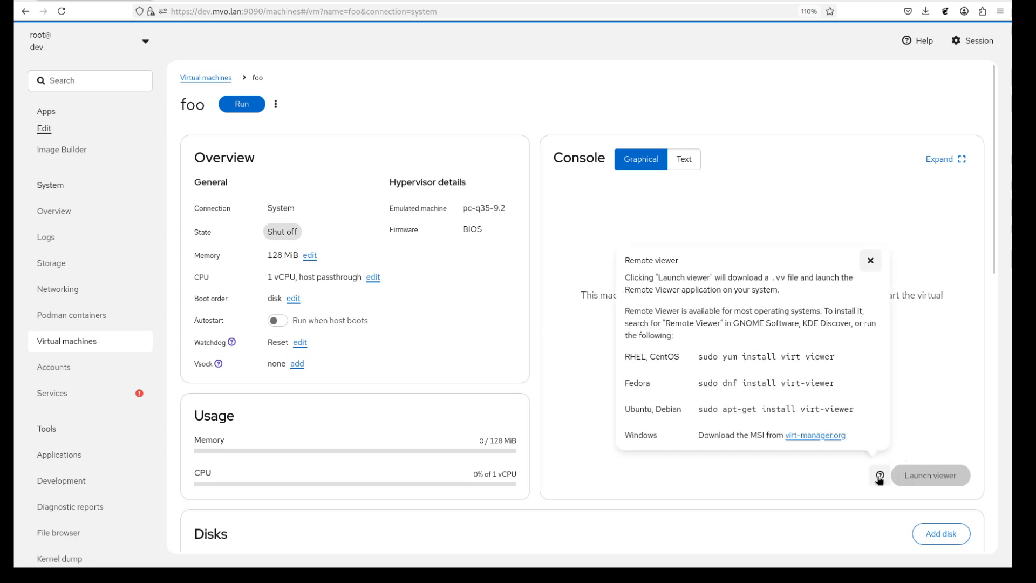
{"action": "left_click", "coordinate": [870, 261]}
{"action": "left_click", "coordinate": [231, 102]}
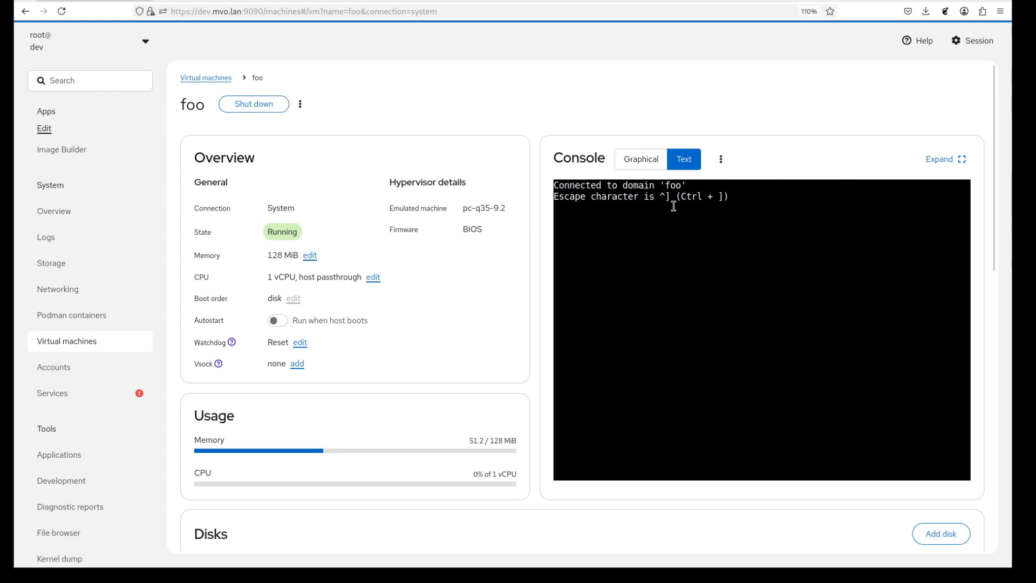
{"action": "left_click", "coordinate": [643, 159]}
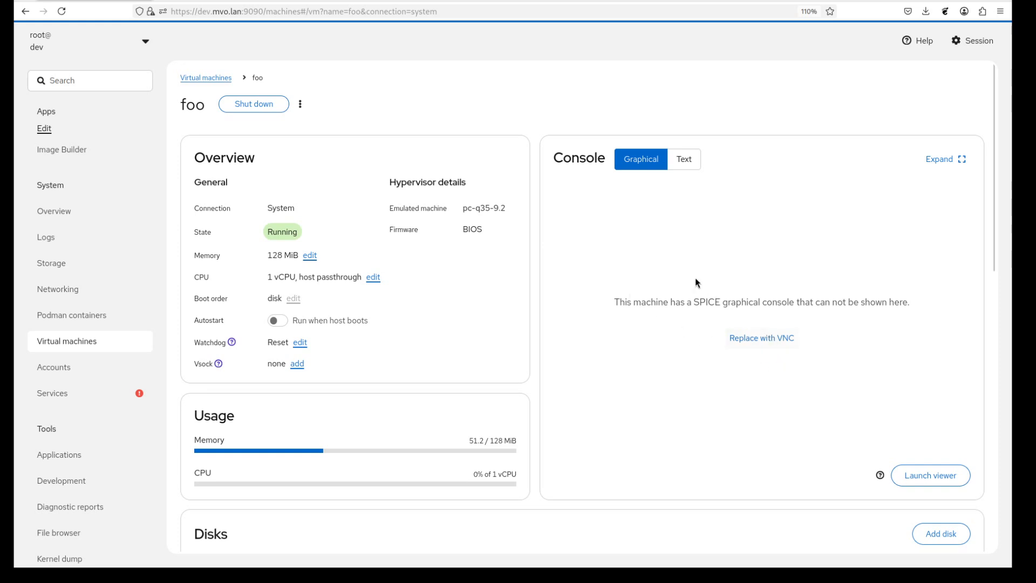
Review the remote viewer instructions and the SPICE connection address for the running VM
{"action": "left_click", "coordinate": [881, 475]}
{"action": "left_click_drag", "start_coordinate": [624, 439], "coordinate": [710, 436]}
{"action": "left_click", "coordinate": [734, 443]}
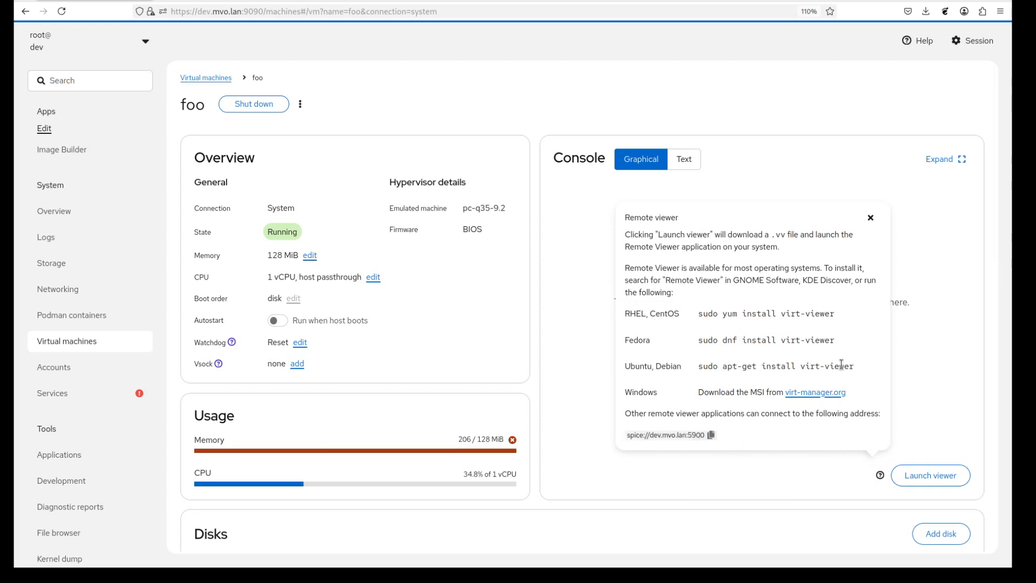
{"action": "left_click", "coordinate": [871, 218]}
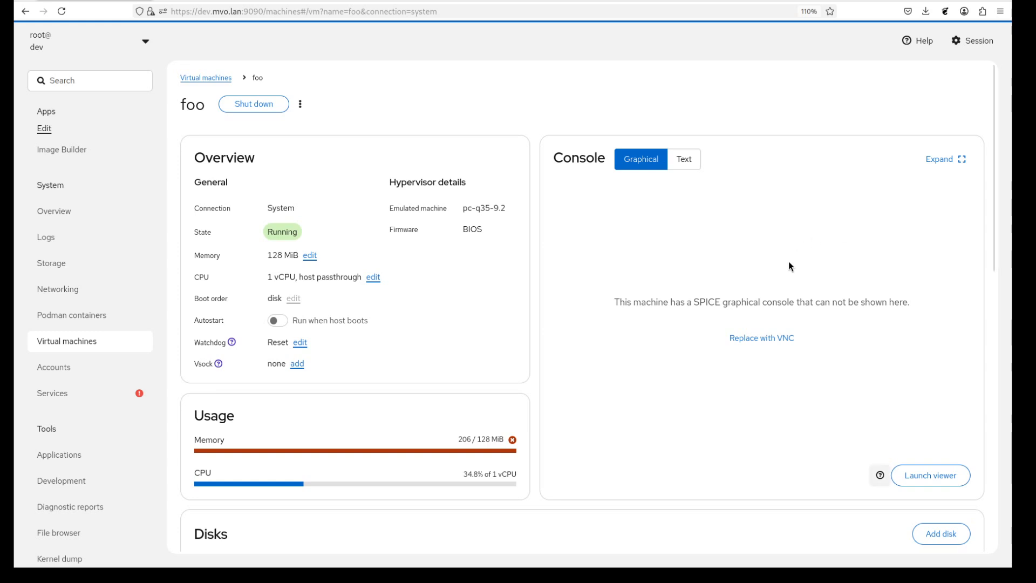
Replace foo's SPICE devices with VNC, then shut down and restart foo to apply it
{"action": "left_click", "coordinate": [758, 340]}
{"action": "left_click", "coordinate": [469, 264]}
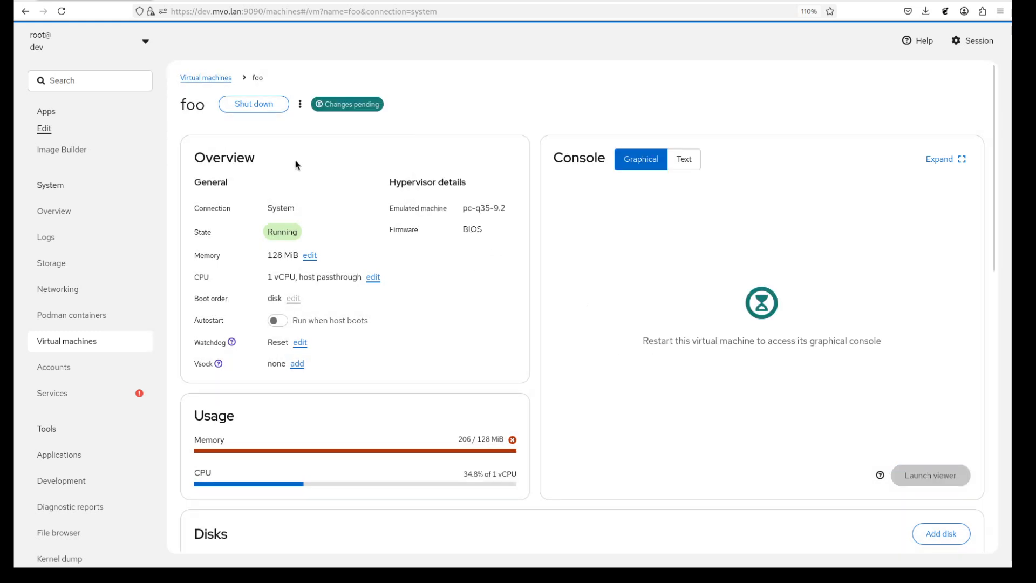
{"action": "left_click", "coordinate": [263, 104]}
{"action": "left_click", "coordinate": [468, 157]}
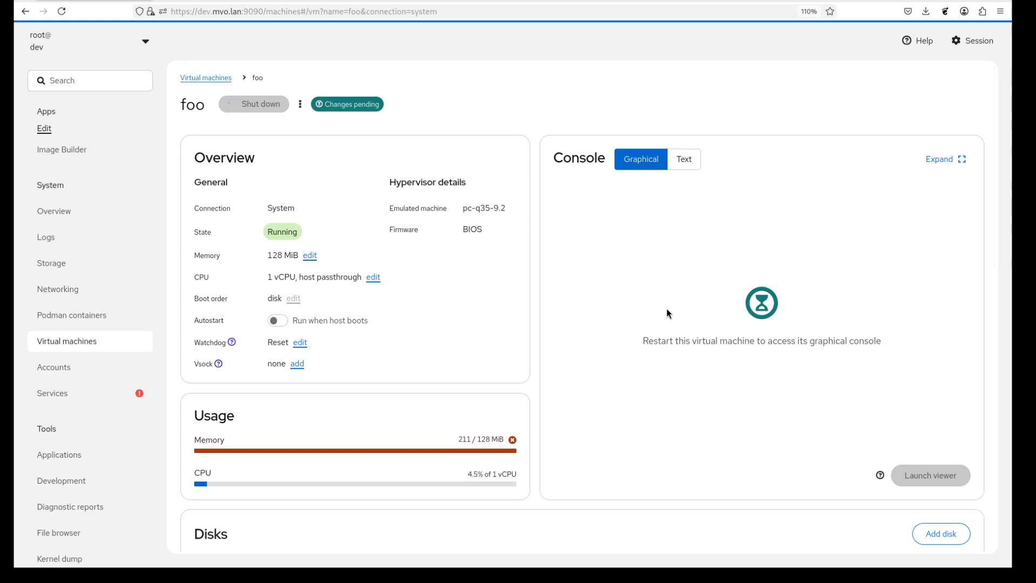
{"action": "left_click", "coordinate": [252, 111]}
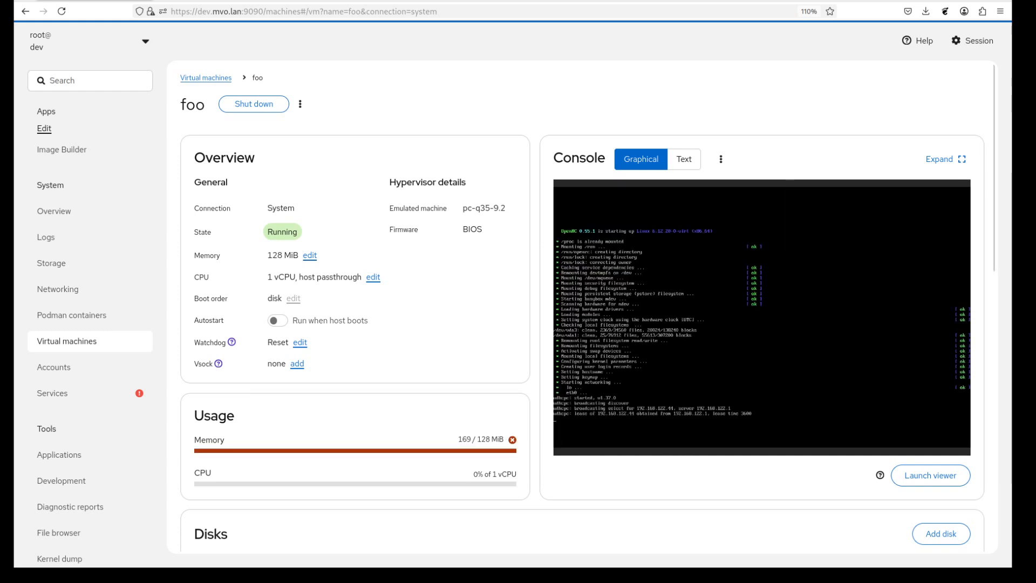
{"action": "left_click", "coordinate": [722, 159]}
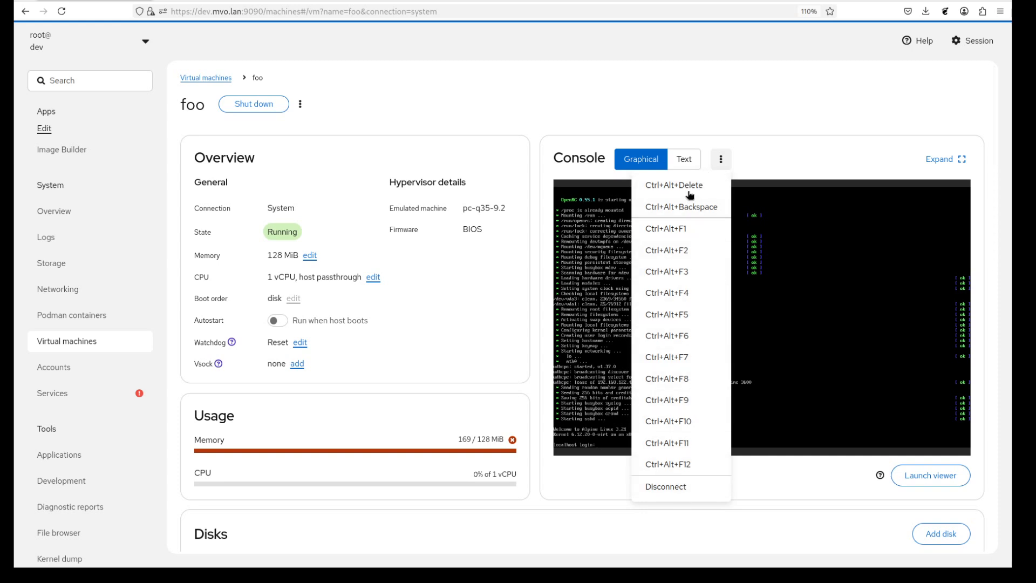
{"action": "left_click", "coordinate": [688, 160]}
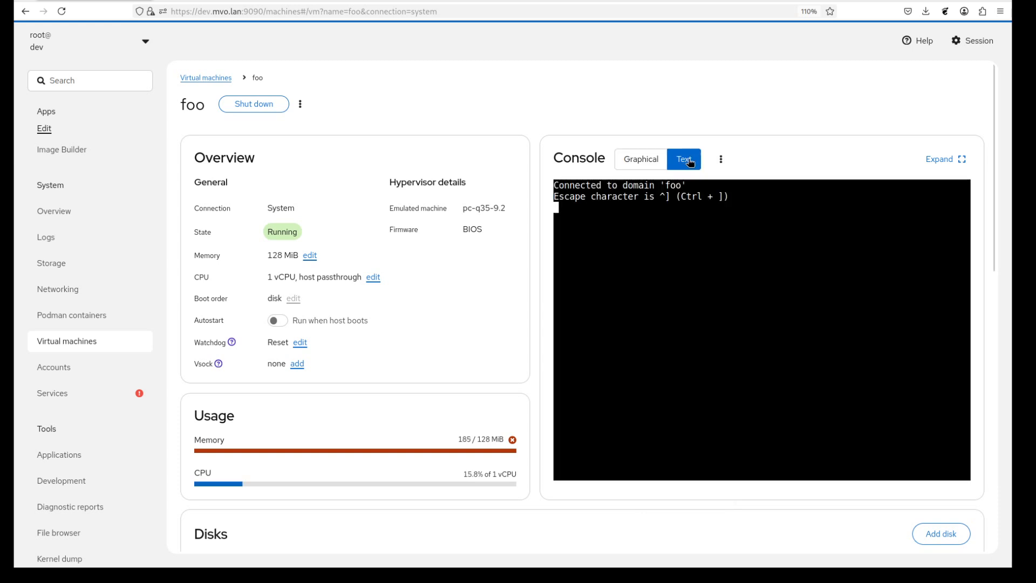
{"action": "left_click", "coordinate": [721, 159]}
{"action": "left_click", "coordinate": [643, 159]}
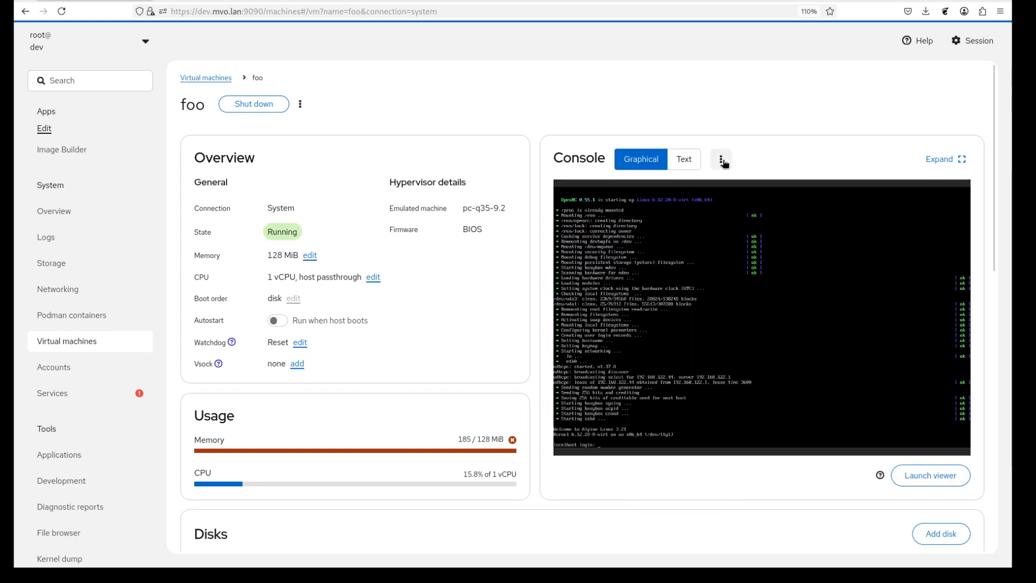
{"action": "left_click", "coordinate": [721, 159]}
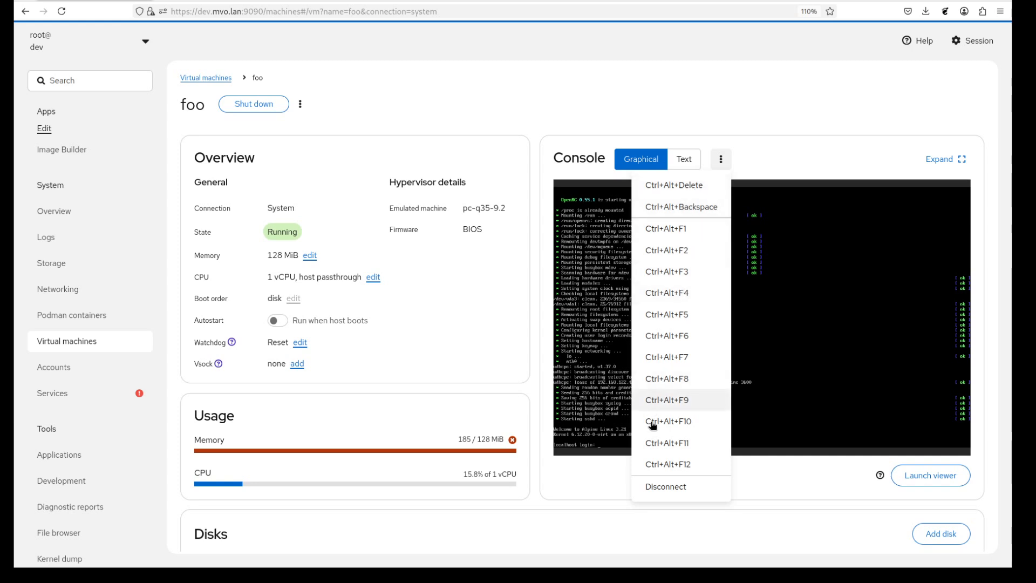
{"action": "left_click", "coordinate": [721, 159]}
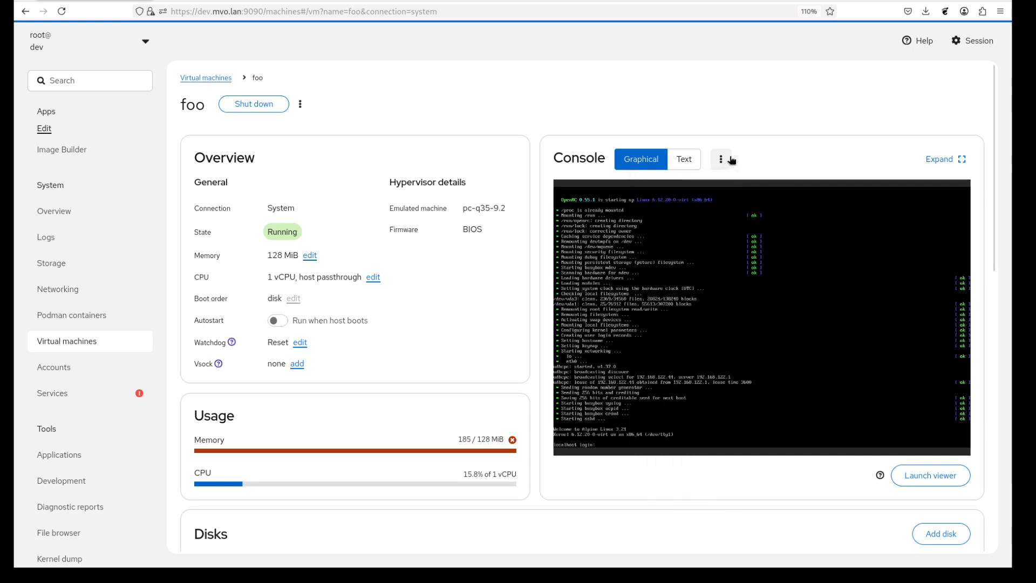